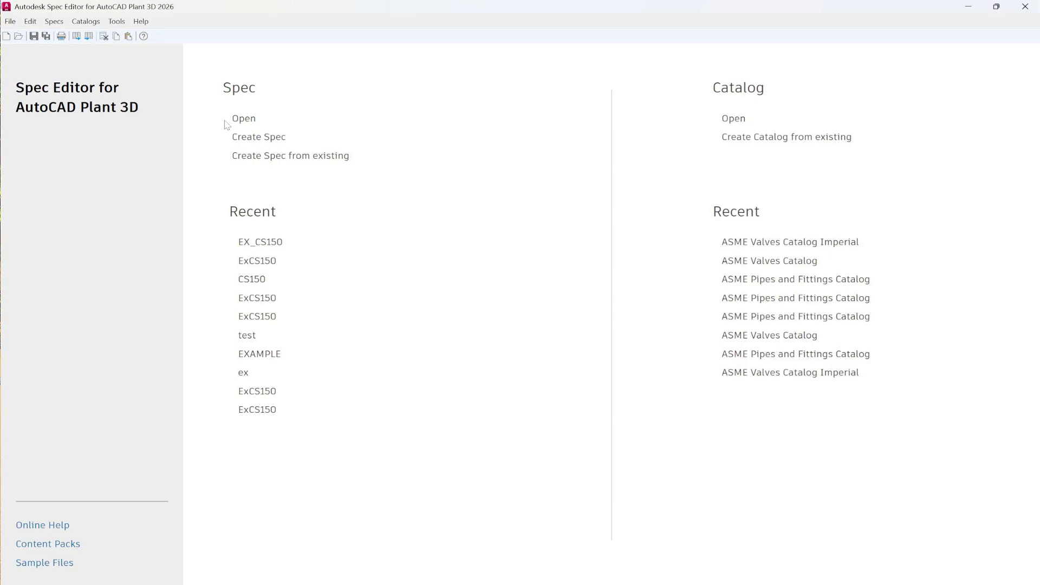
Open the spec EX_CS150.pspx from the Spec Sheets folder of the BRANCH CONNECTIONS project
{"action": "left_click", "coordinate": [239, 119]}
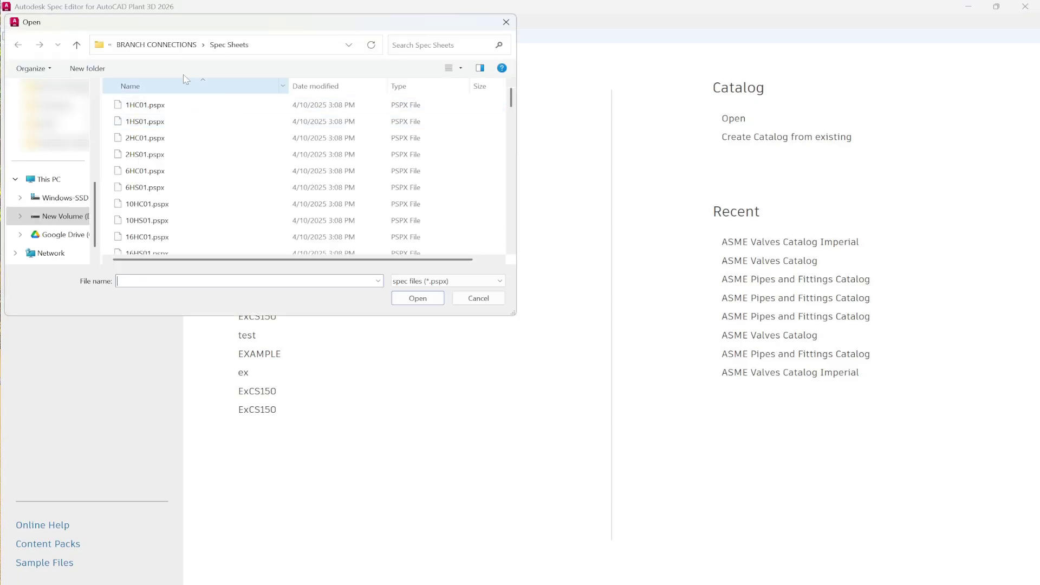
{"action": "left_click", "coordinate": [109, 45]}
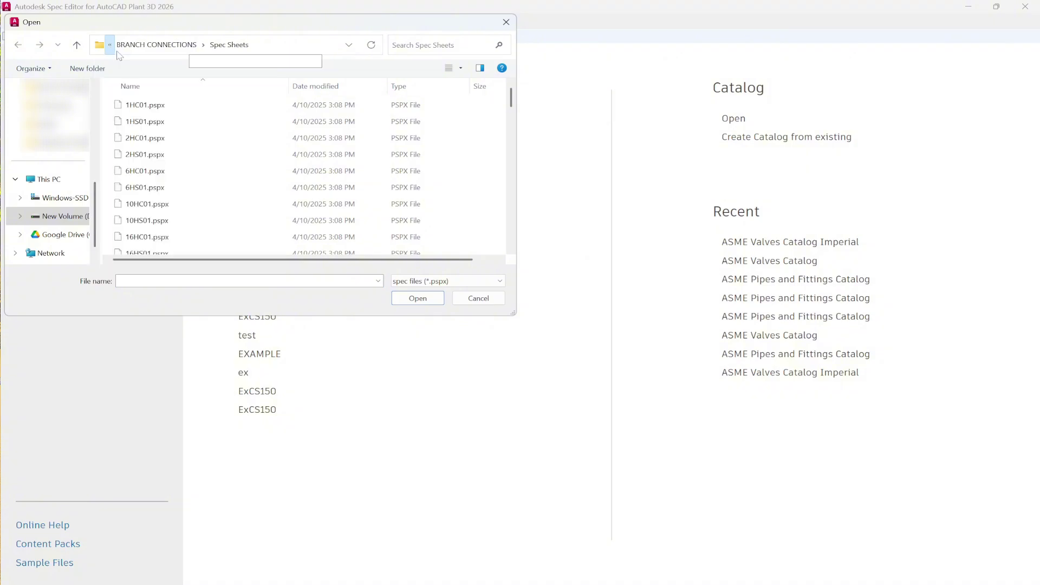
{"action": "left_click", "coordinate": [155, 50]}
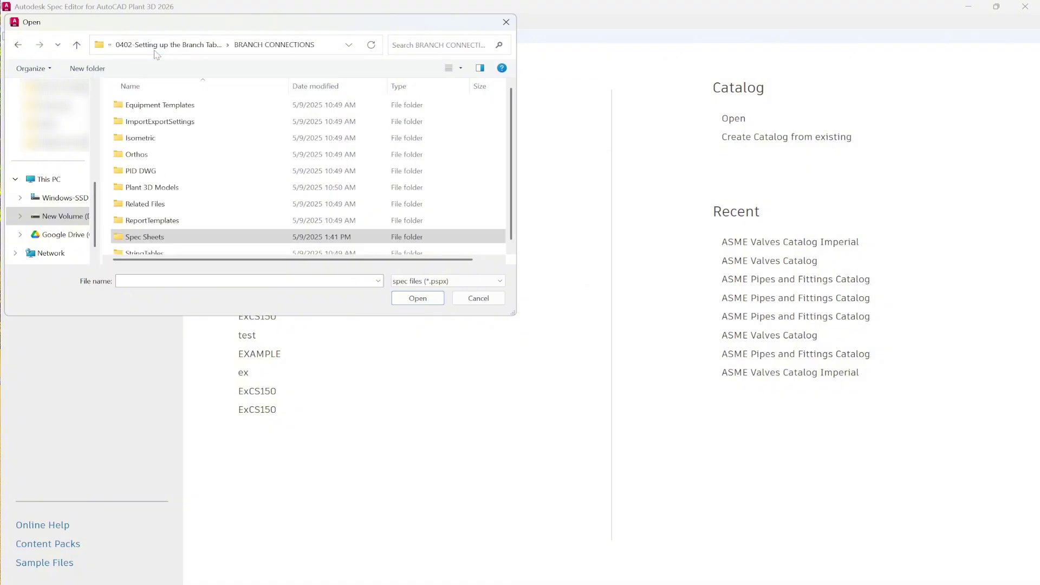
{"action": "left_click", "coordinate": [204, 48]}
{"action": "left_click", "coordinate": [260, 104]}
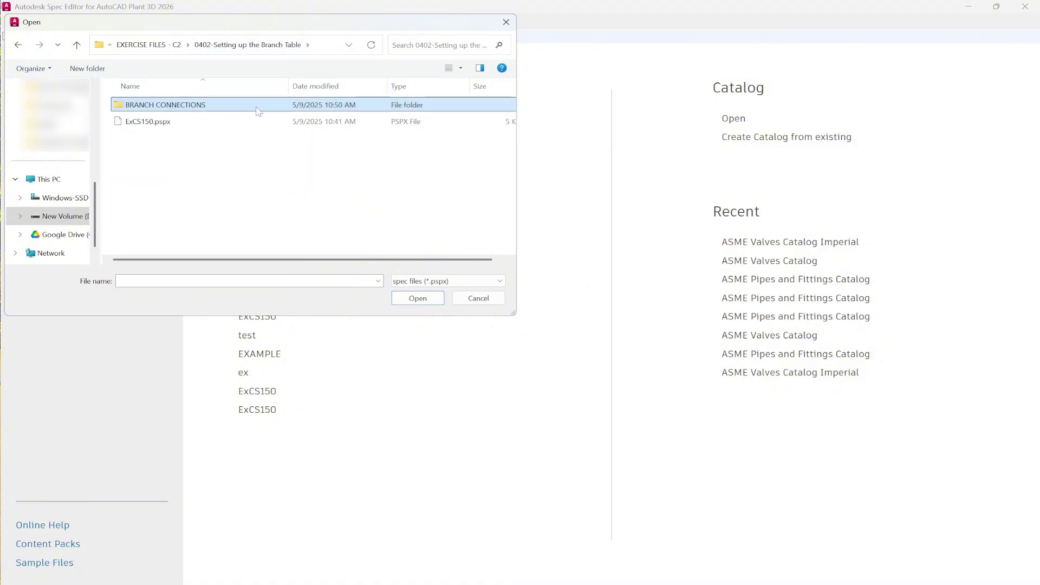
{"action": "double_click", "coordinate": [327, 103]}
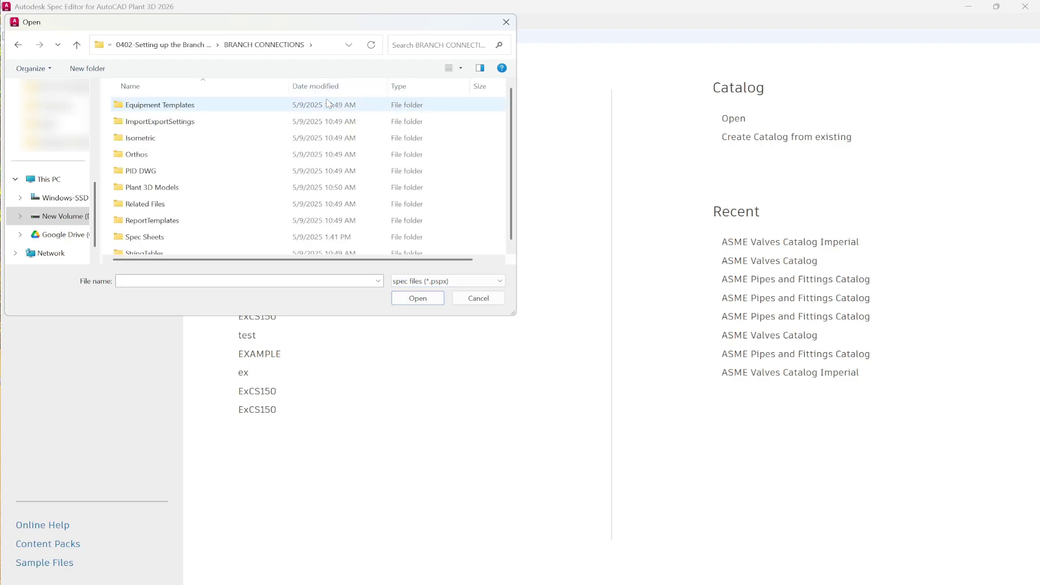
{"action": "left_click", "coordinate": [185, 236]}
{"action": "double_click", "coordinate": [185, 237]}
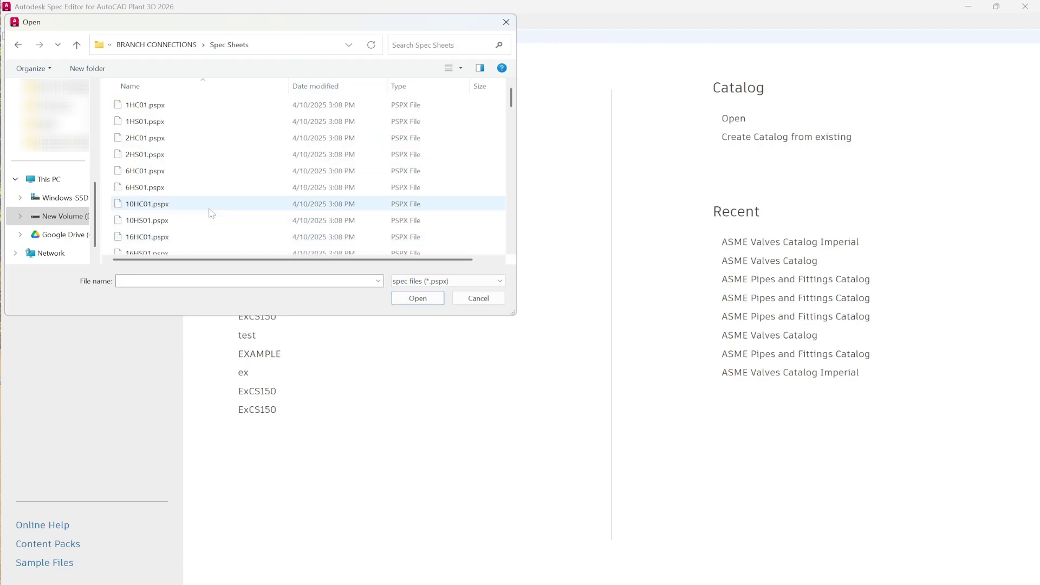
{"action": "scroll", "coordinate": [210, 213], "scroll_direction": "down", "scroll_amount": 5}
{"action": "scroll", "coordinate": [211, 214], "scroll_direction": "down", "scroll_amount": 3}
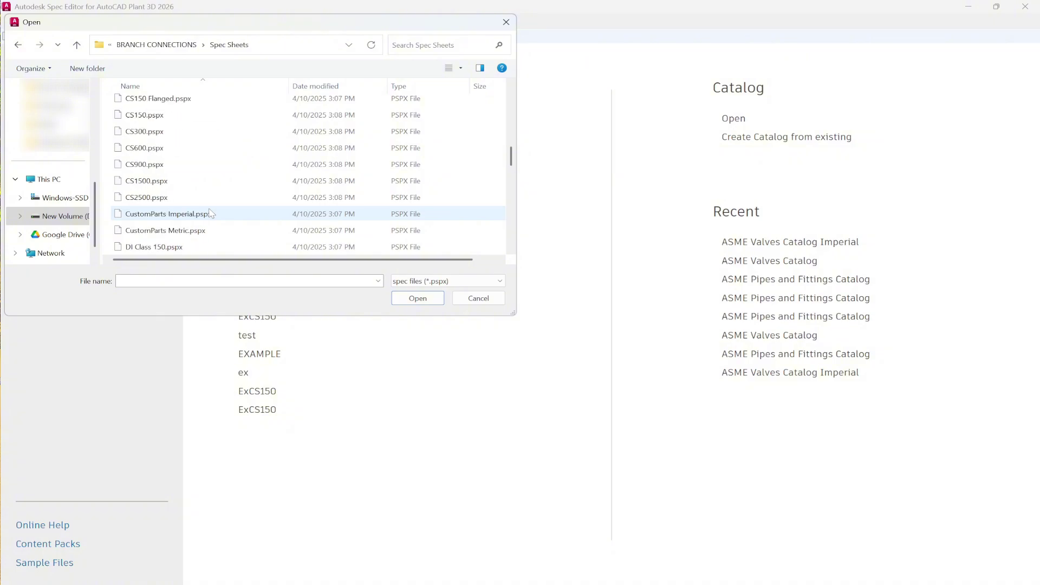
{"action": "left_click", "coordinate": [200, 231]}
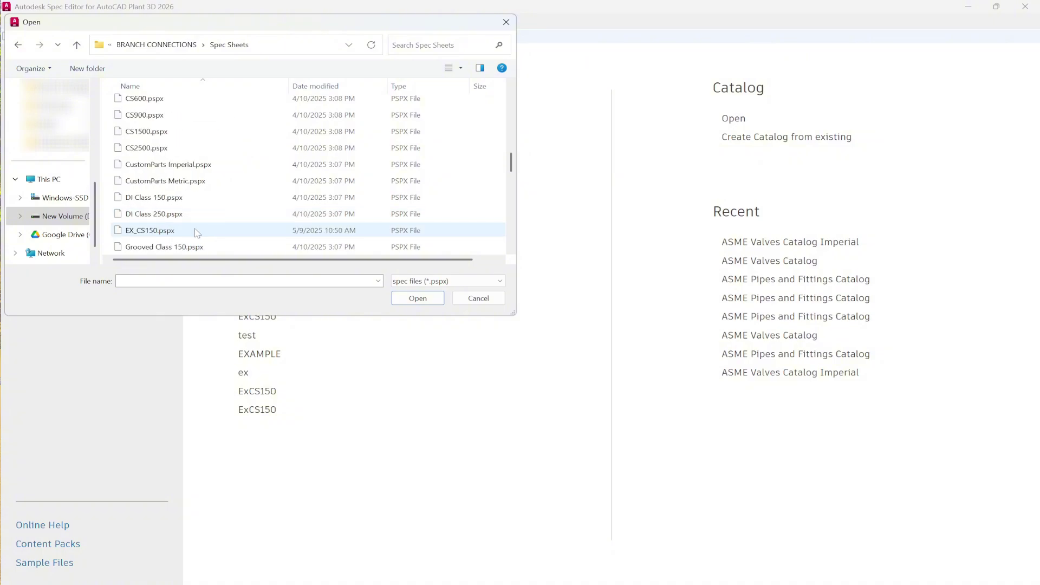
{"action": "left_click", "coordinate": [418, 298]}
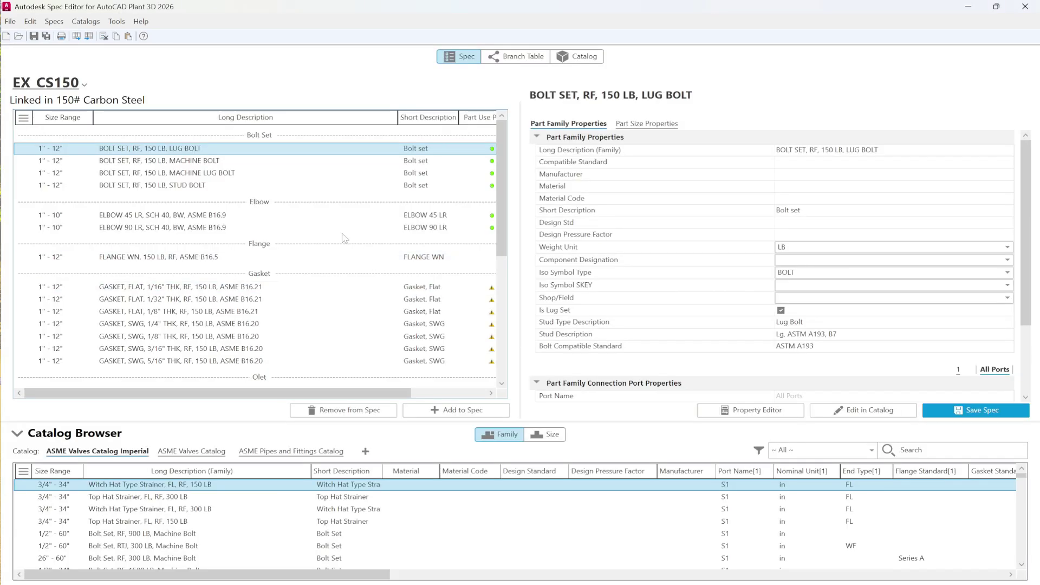
In the branch table setup, add a Tee branch using the 1" to 12" TEE, SCH STD, BW, ASME B16.9 part with legend symbol T01
{"action": "scroll", "coordinate": [322, 201], "scroll_direction": "down", "scroll_amount": 1}
{"action": "scroll", "coordinate": [322, 201], "scroll_direction": "down", "scroll_amount": 1}
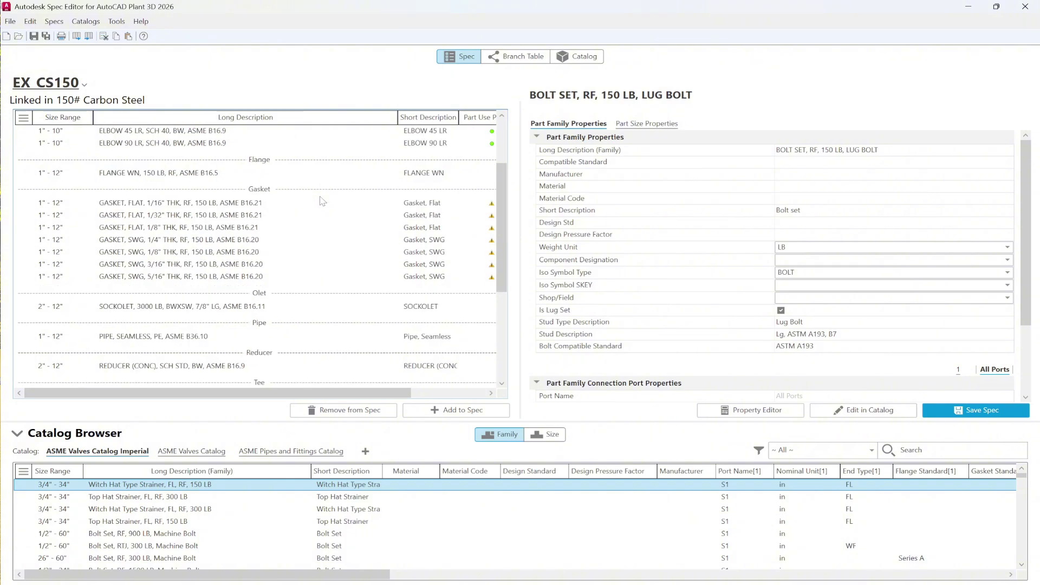
{"action": "scroll", "coordinate": [323, 201], "scroll_direction": "down", "scroll_amount": 2}
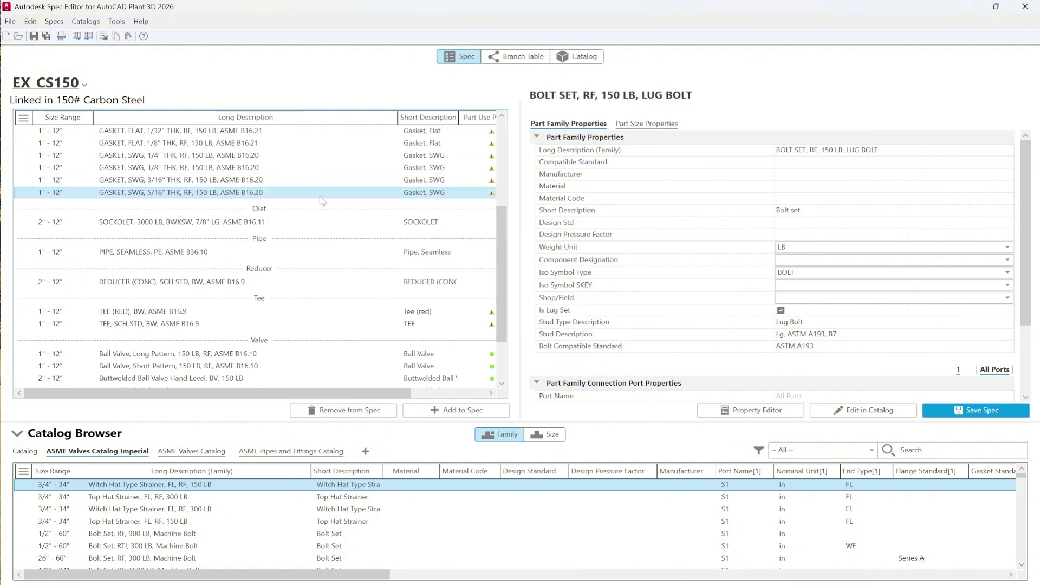
{"action": "scroll", "coordinate": [322, 201], "scroll_direction": "down", "scroll_amount": 1}
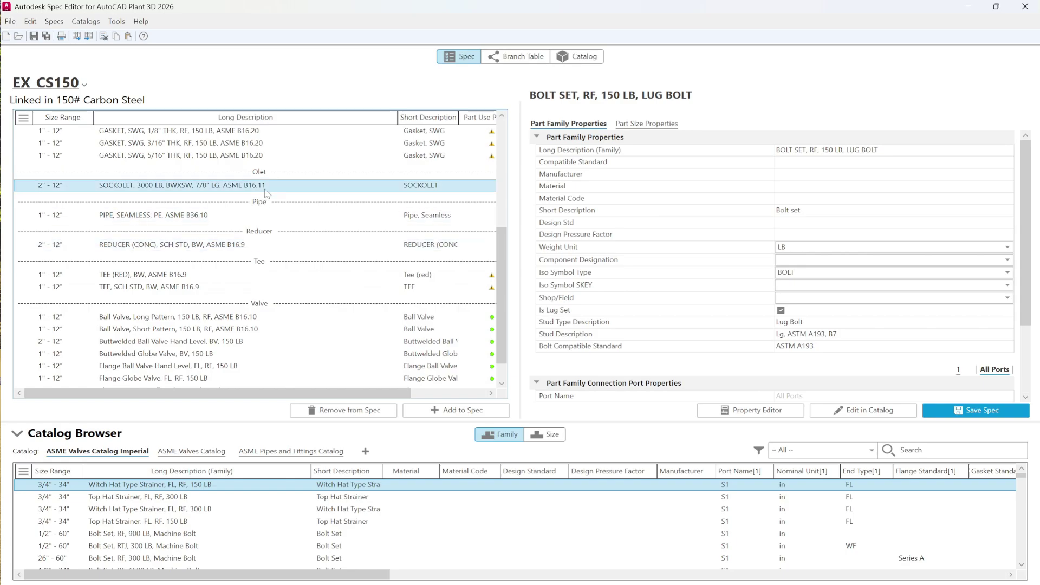
{"action": "left_click", "coordinate": [543, 58]}
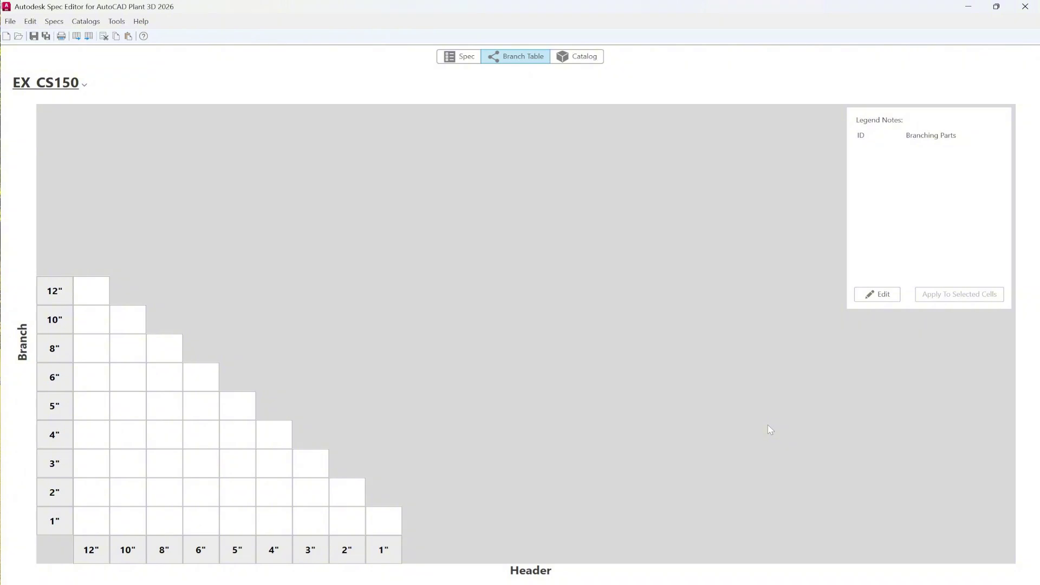
{"action": "left_click", "coordinate": [870, 295]}
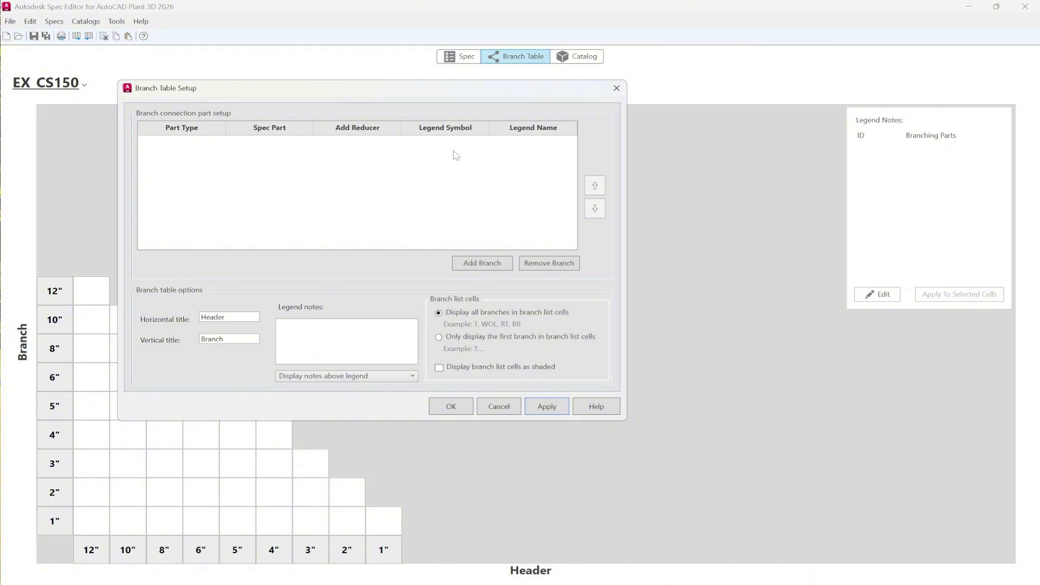
{"action": "left_click", "coordinate": [476, 263]}
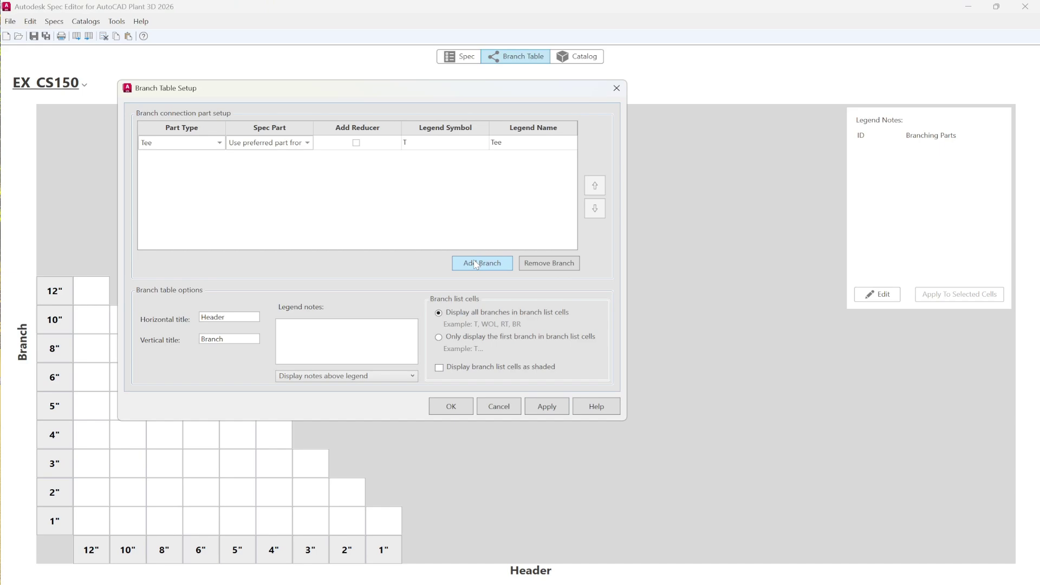
{"action": "left_click", "coordinate": [228, 151]}
{"action": "left_click", "coordinate": [239, 168]}
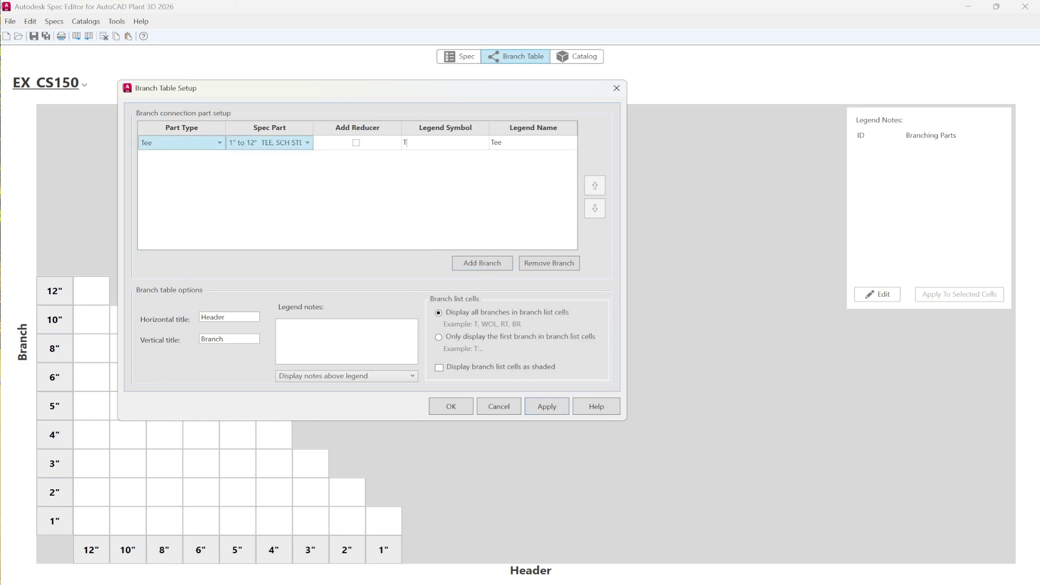
{"action": "type", "text": "01"}
Add a second Tee branch using the 1" to 12" TEE (RED), BW, ASME B16.9 part with legend symbol T02
{"action": "left_click", "coordinate": [482, 262]}
{"action": "left_click", "coordinate": [267, 157]}
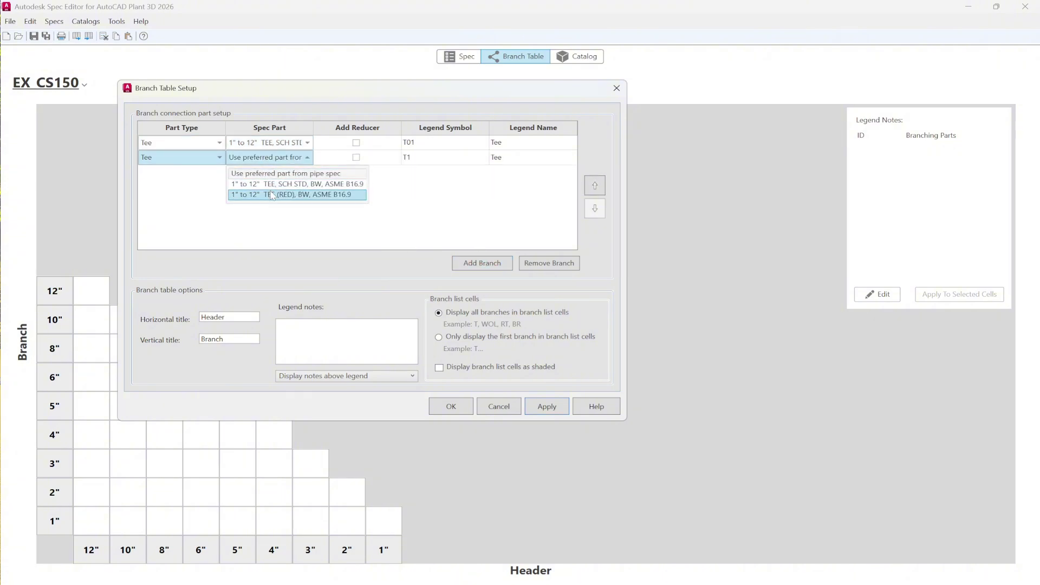
{"action": "left_click", "coordinate": [291, 188]}
{"action": "key", "text": "BackSpace"}
{"action": "type", "text": "02"}
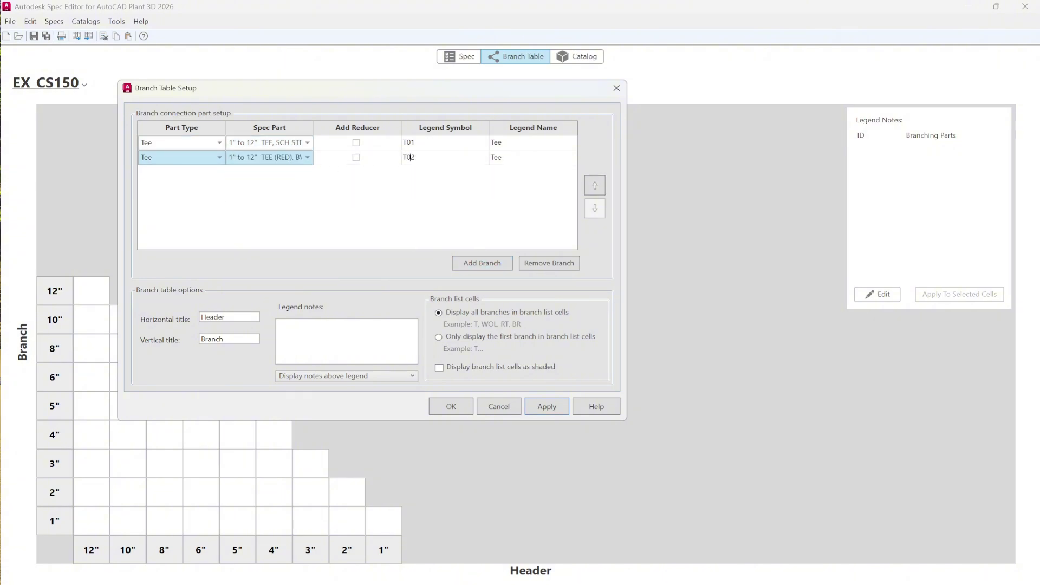
Add a third branch of part type Olet with legend symbol O2, keeping the preferred part from the pipe spec
{"action": "left_click", "coordinate": [488, 265]}
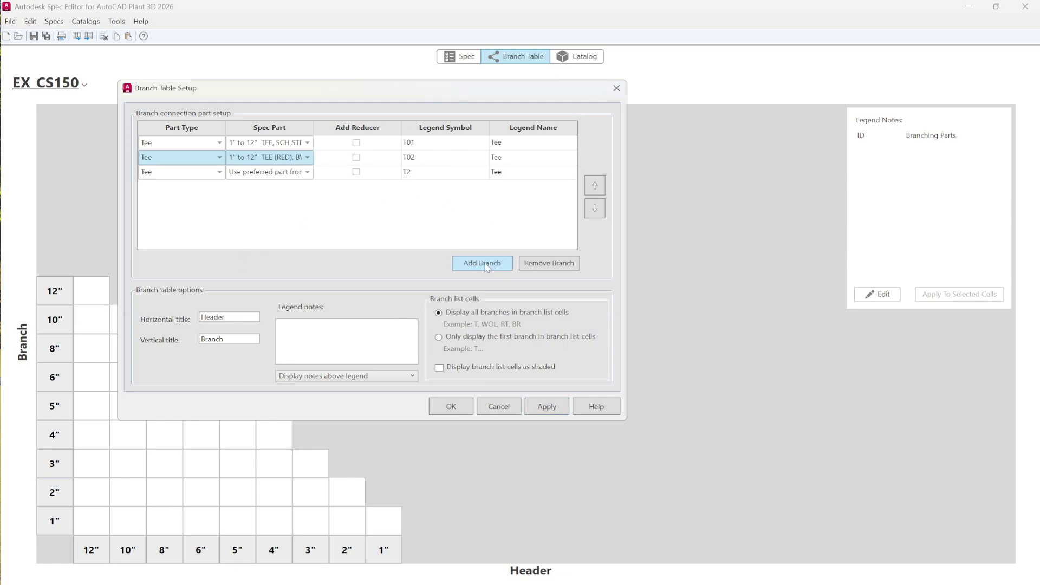
{"action": "left_click", "coordinate": [200, 172]}
{"action": "left_click", "coordinate": [200, 171]}
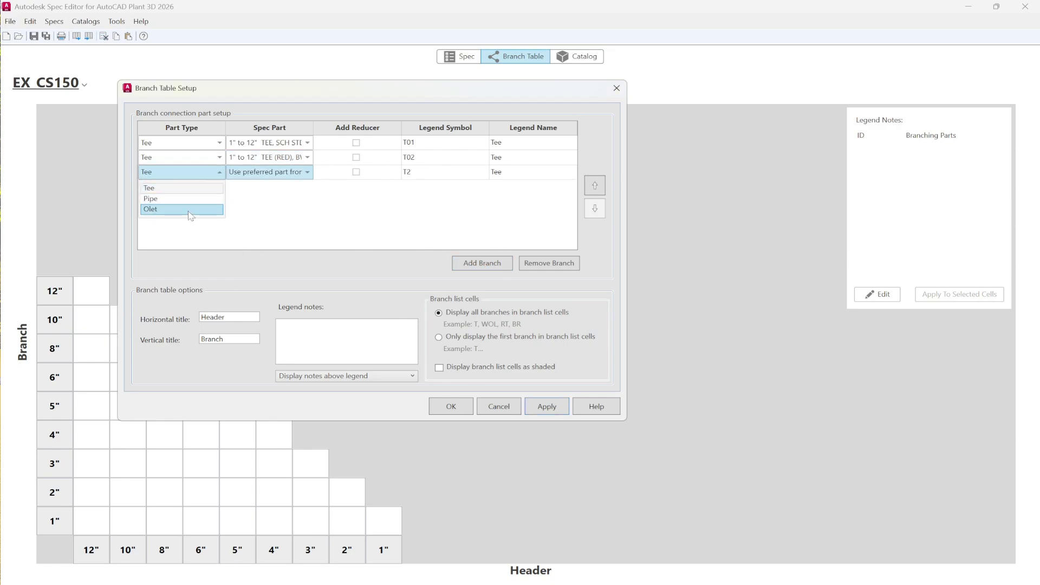
{"action": "left_click", "coordinate": [191, 212]}
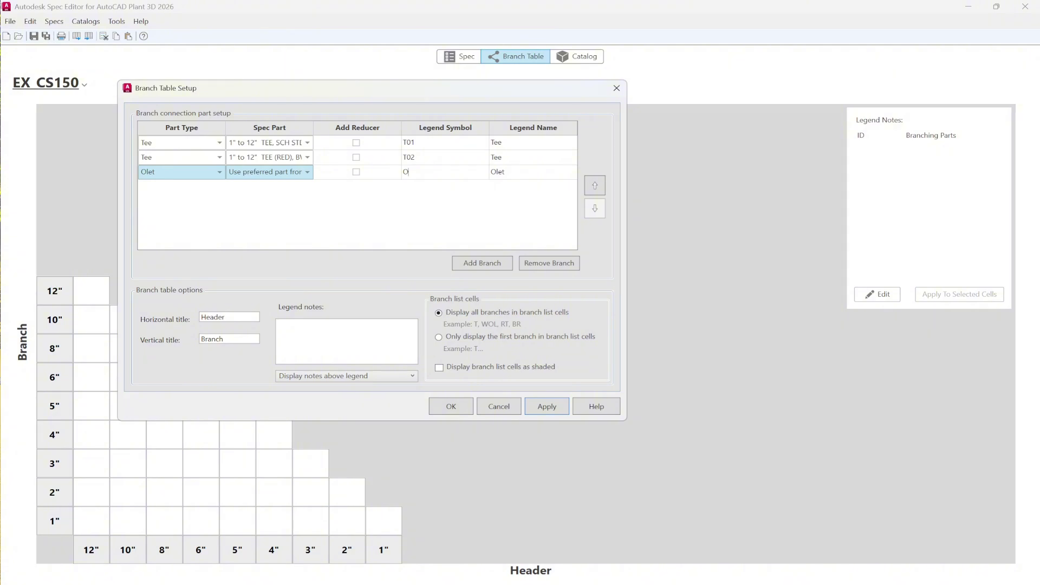
{"action": "type", "text": "2"}
Add a fourth Tee branch using the TEE, SCH STD part with an added reducer and legend symbol T03, and accept the setup
{"action": "left_click", "coordinate": [475, 268]}
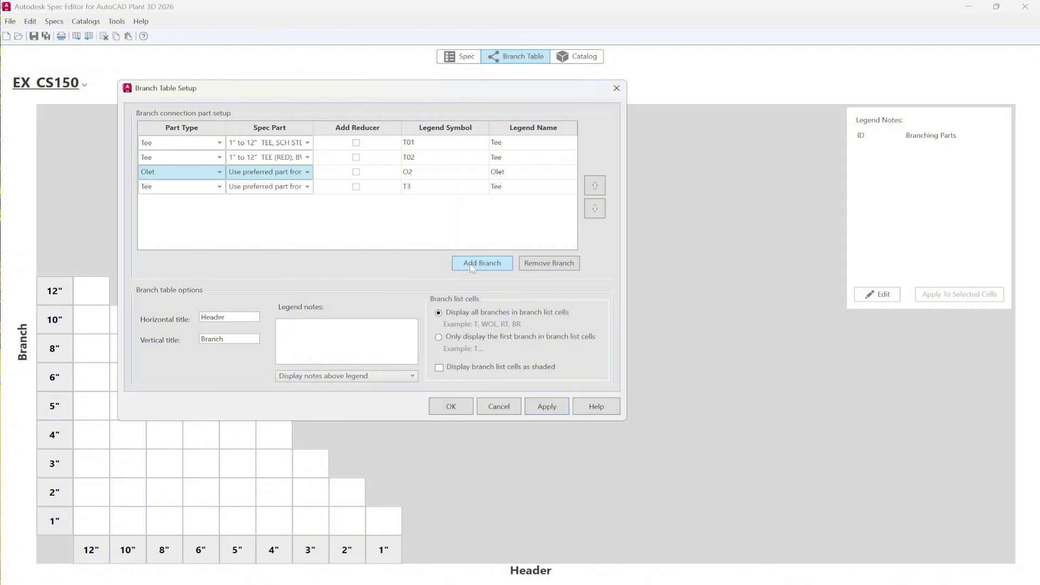
{"action": "left_click", "coordinate": [296, 189]}
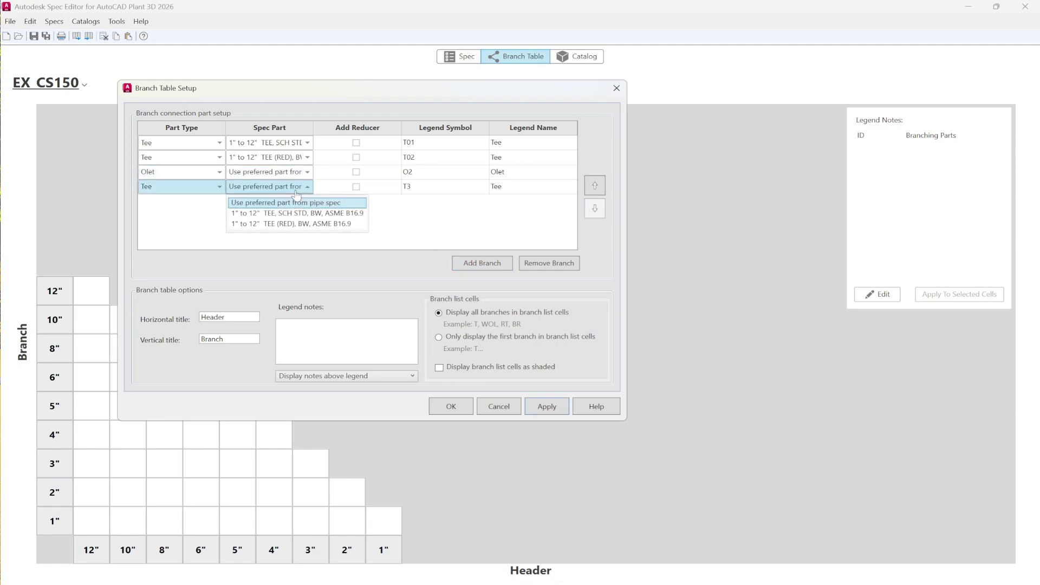
{"action": "left_click", "coordinate": [339, 212]}
{"action": "left_click", "coordinate": [358, 190]}
{"action": "left_click", "coordinate": [412, 187]}
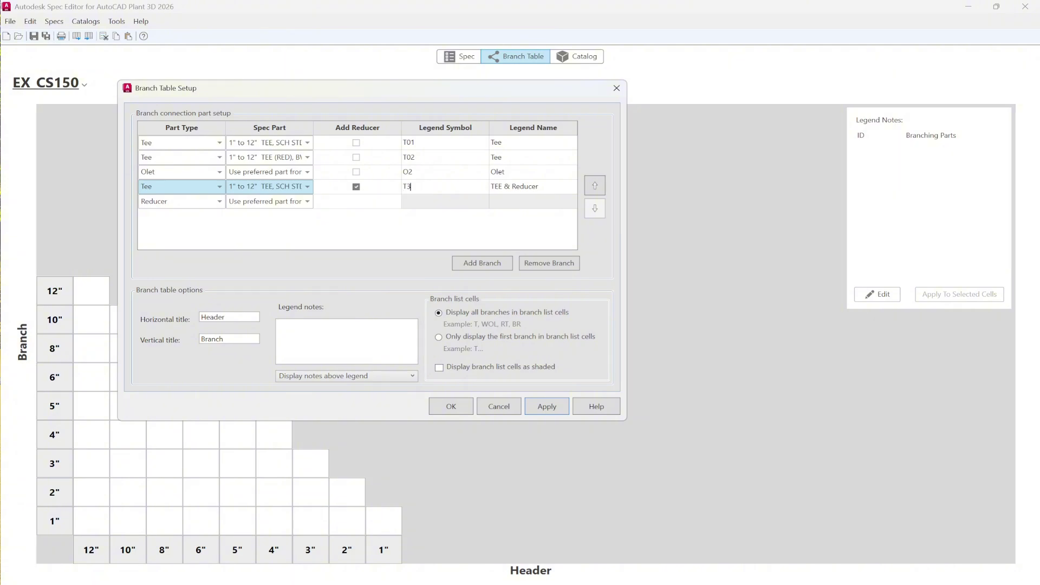
{"action": "key", "text": "BackSpace"}
{"action": "type", "text": "03"}
{"action": "left_click", "coordinate": [443, 408]}
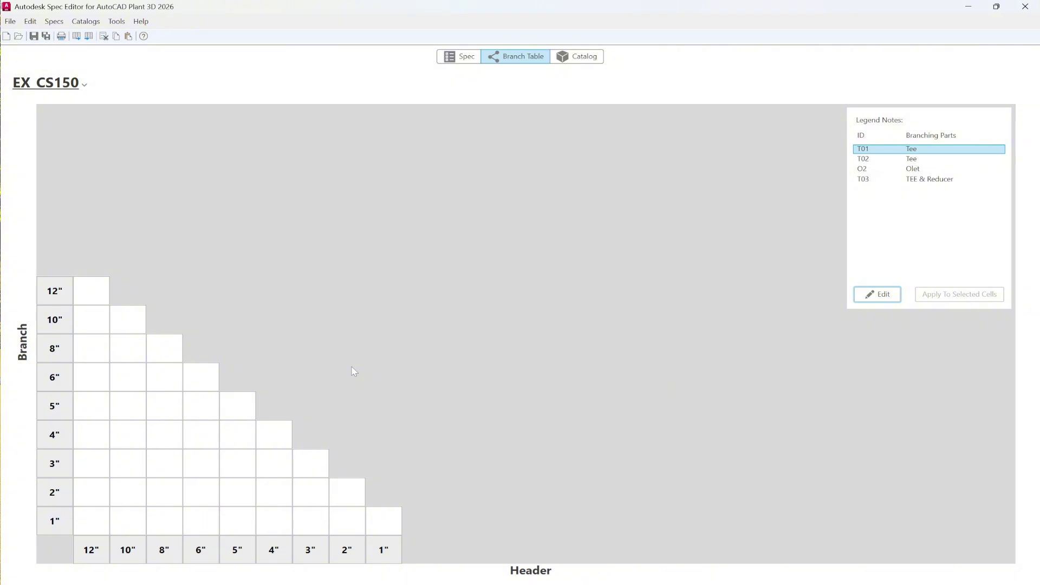
Assign branch T01 to the cell for a 12" header and 12" branch
{"action": "double_click", "coordinate": [93, 303]}
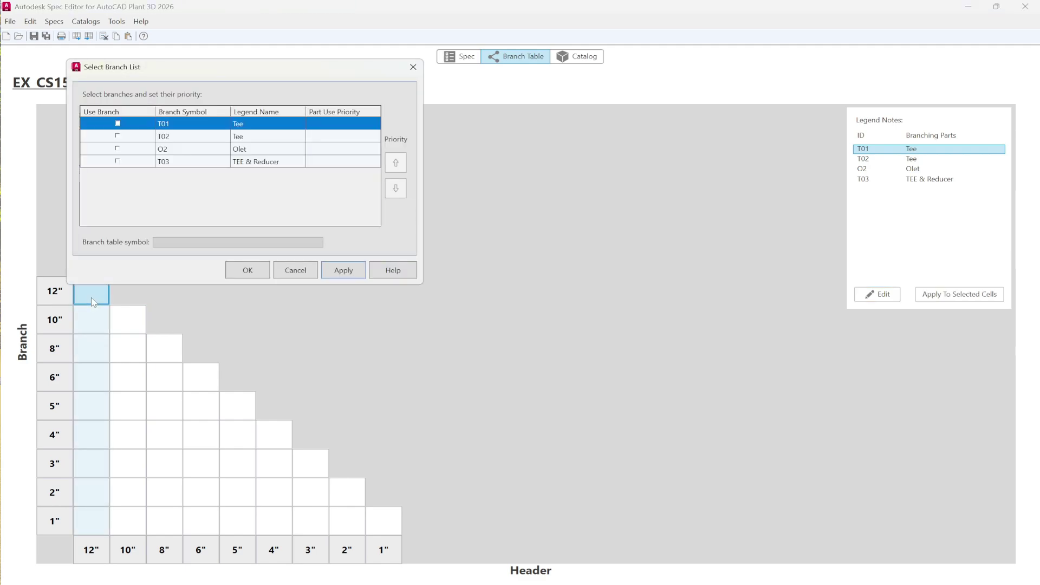
{"action": "left_click", "coordinate": [117, 124]}
{"action": "left_click", "coordinate": [264, 274]}
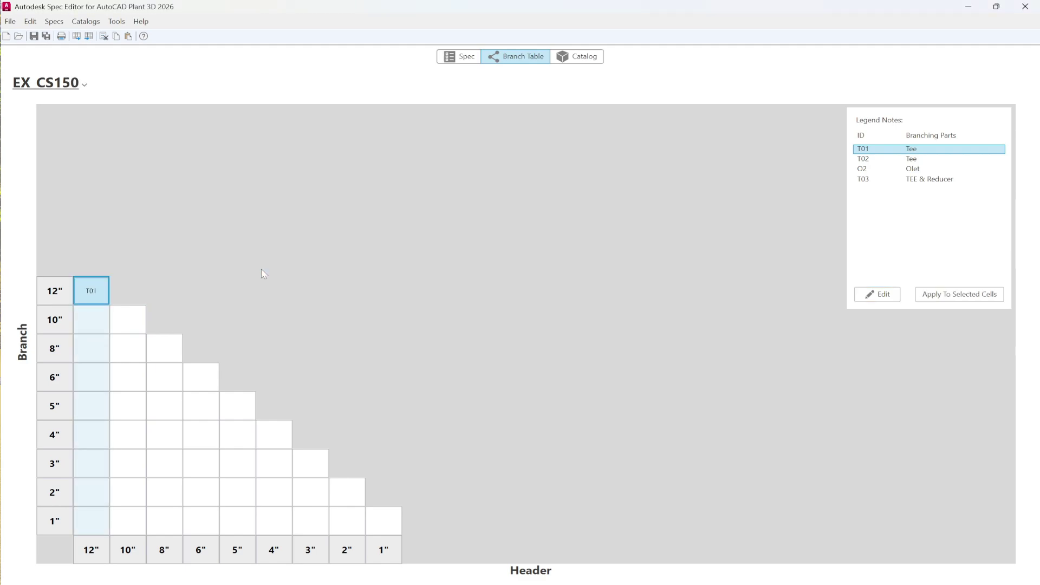
Assign branch T01 to all remaining equal-size diagonal cells from 10" down to 1"
{"action": "left_click", "coordinate": [141, 320]}
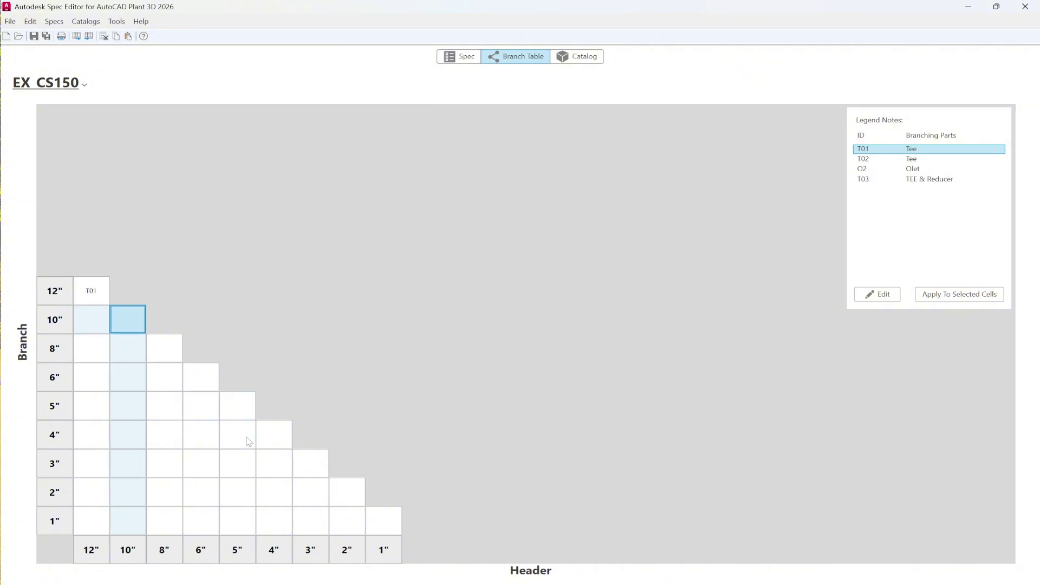
{"action": "left_click", "coordinate": [164, 348], "text": "ctrl"}
{"action": "left_click", "coordinate": [197, 378], "text": "ctrl"}
{"action": "left_click", "coordinate": [239, 409], "text": "ctrl"}
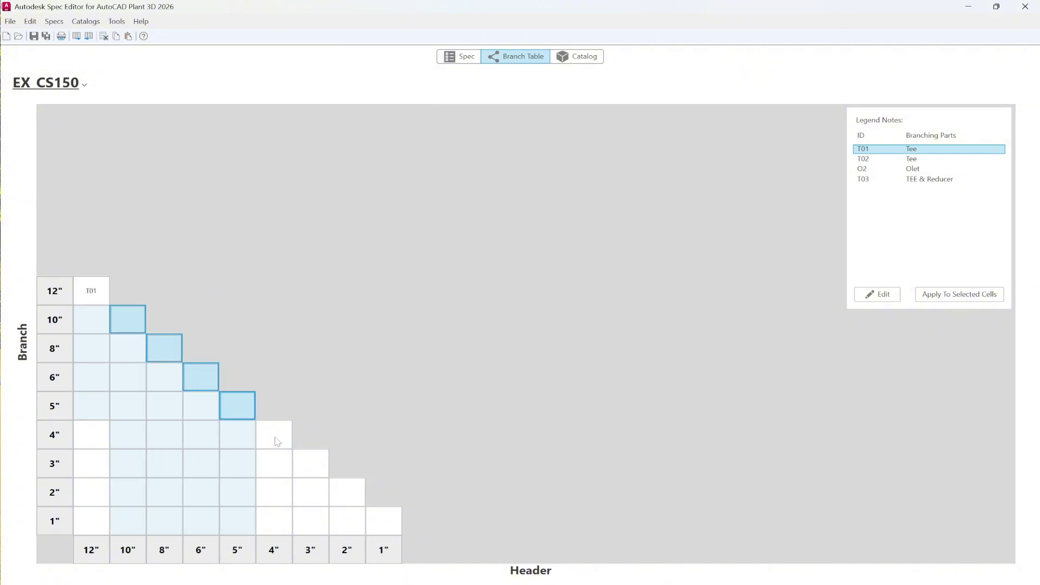
{"action": "left_click", "coordinate": [275, 438], "text": "ctrl"}
{"action": "left_click", "coordinate": [302, 461], "text": "ctrl"}
{"action": "left_click", "coordinate": [346, 491], "text": "ctrl"}
{"action": "left_click", "coordinate": [374, 516], "text": "ctrl"}
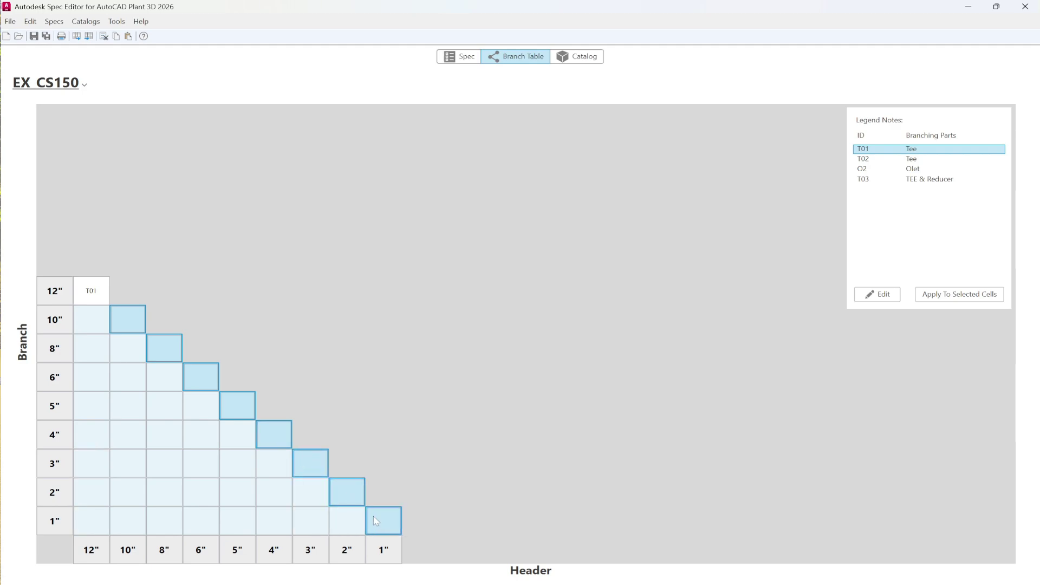
{"action": "right_click", "coordinate": [131, 325]}
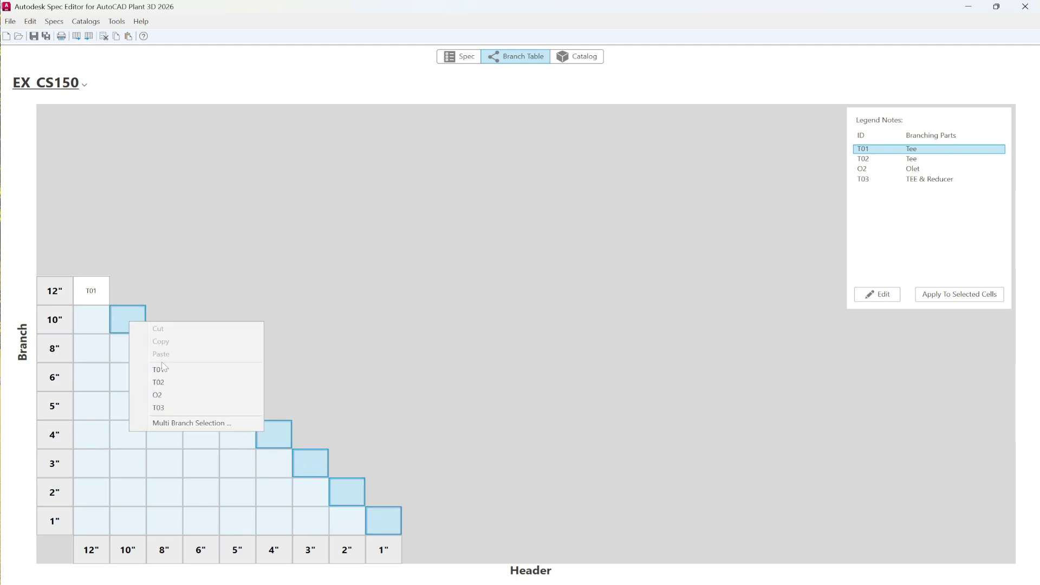
{"action": "left_click", "coordinate": [160, 370]}
Apply T01 to the 12" header, 10" branch cell, and replace it with the valid branch connection T02 (Tee)
{"action": "left_click", "coordinate": [102, 321]}
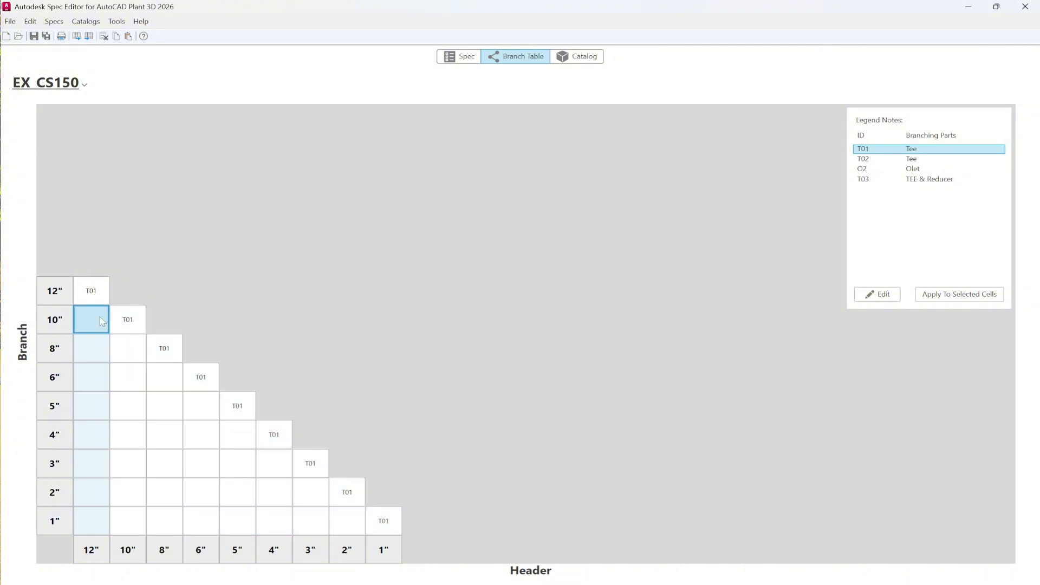
{"action": "double_click", "coordinate": [103, 322]}
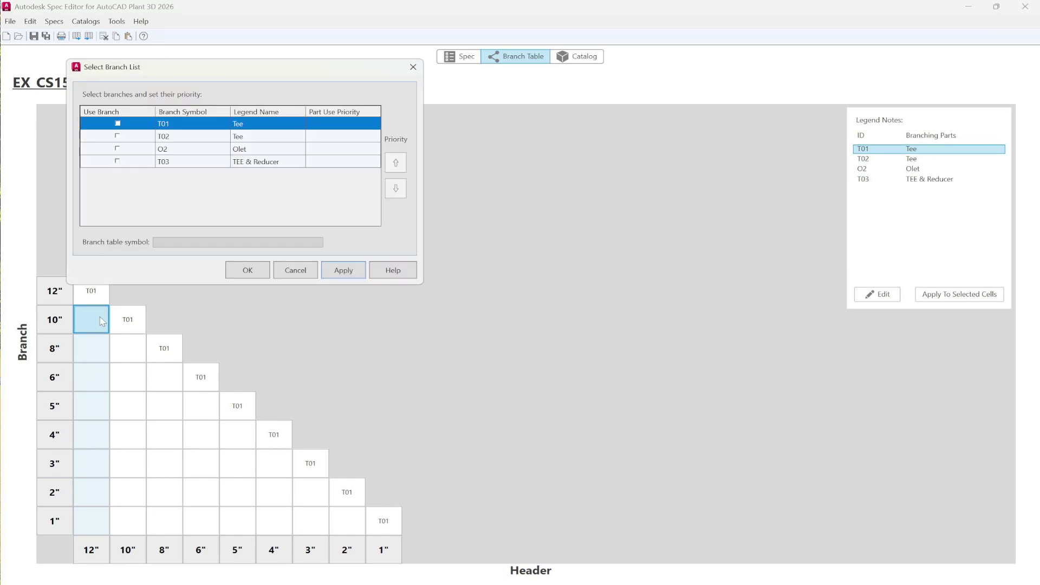
{"action": "left_click", "coordinate": [117, 124]}
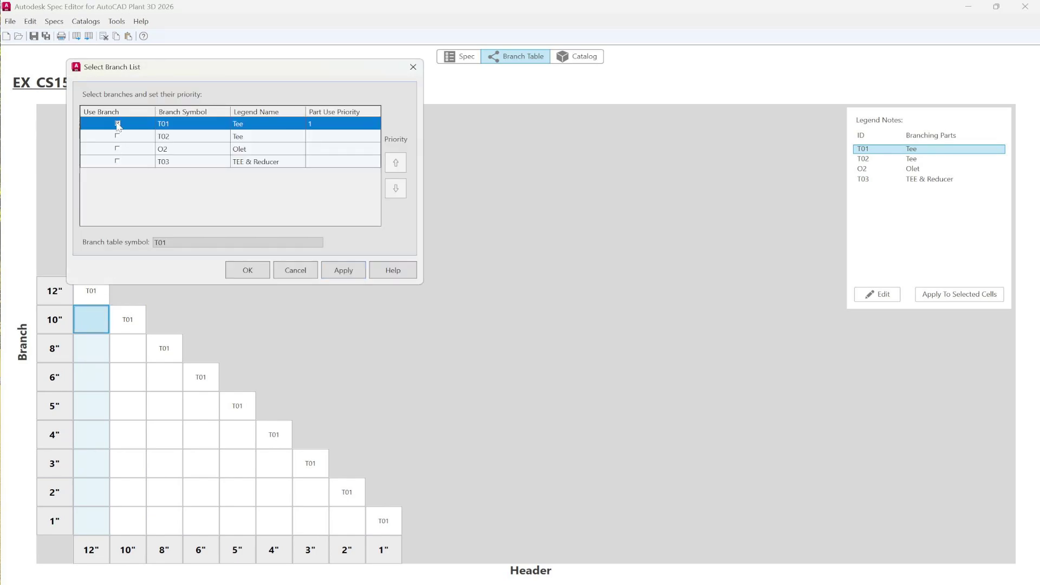
{"action": "left_click", "coordinate": [330, 270]}
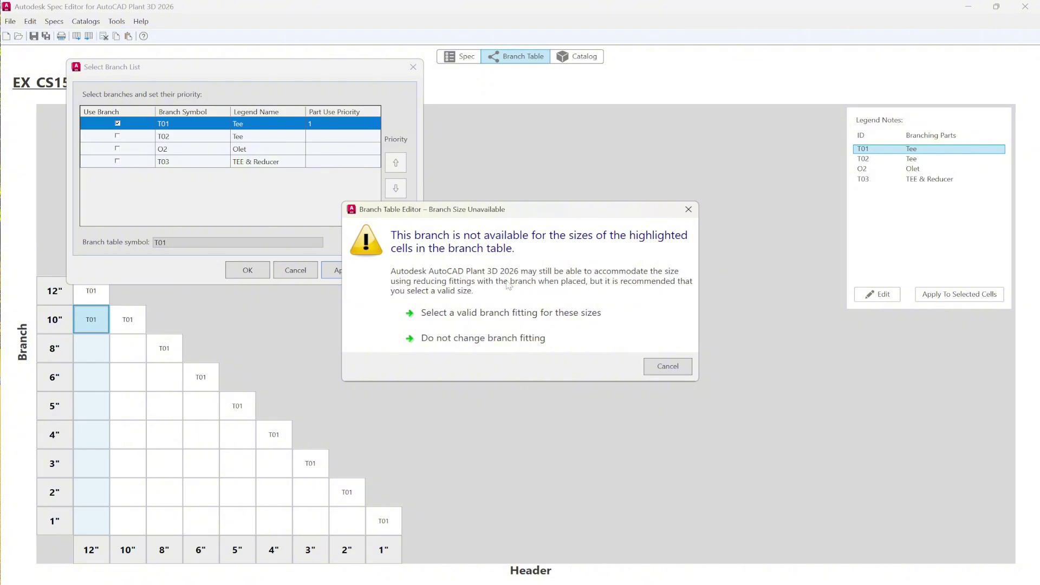
{"action": "left_click", "coordinate": [512, 314]}
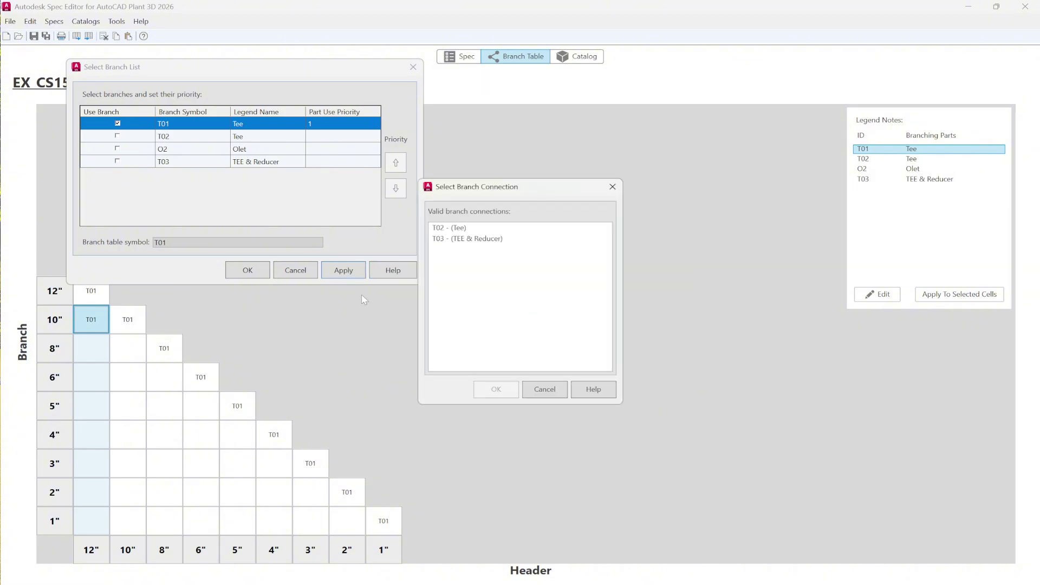
{"action": "left_click", "coordinate": [477, 228]}
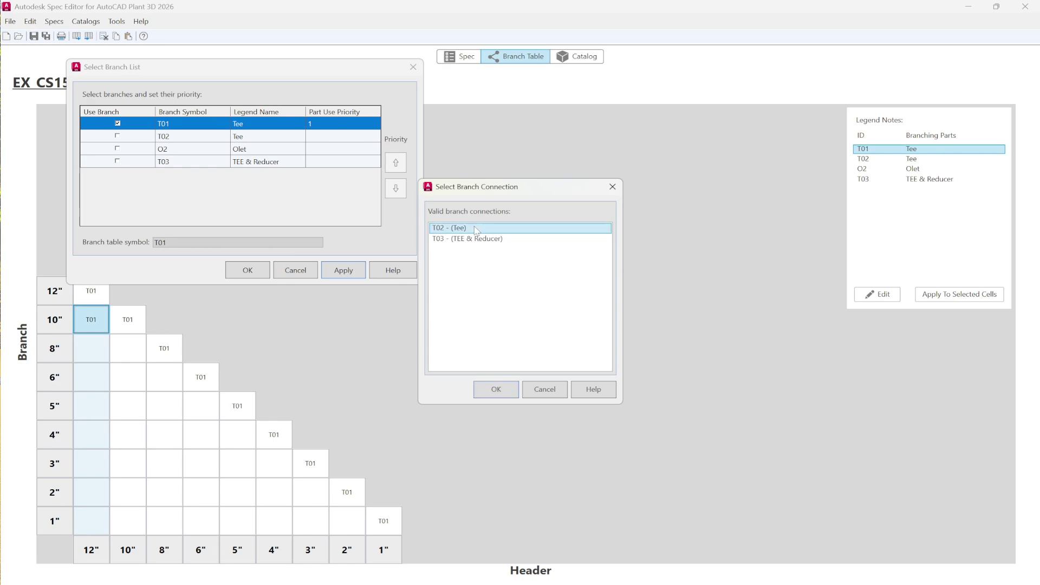
{"action": "left_click", "coordinate": [507, 393]}
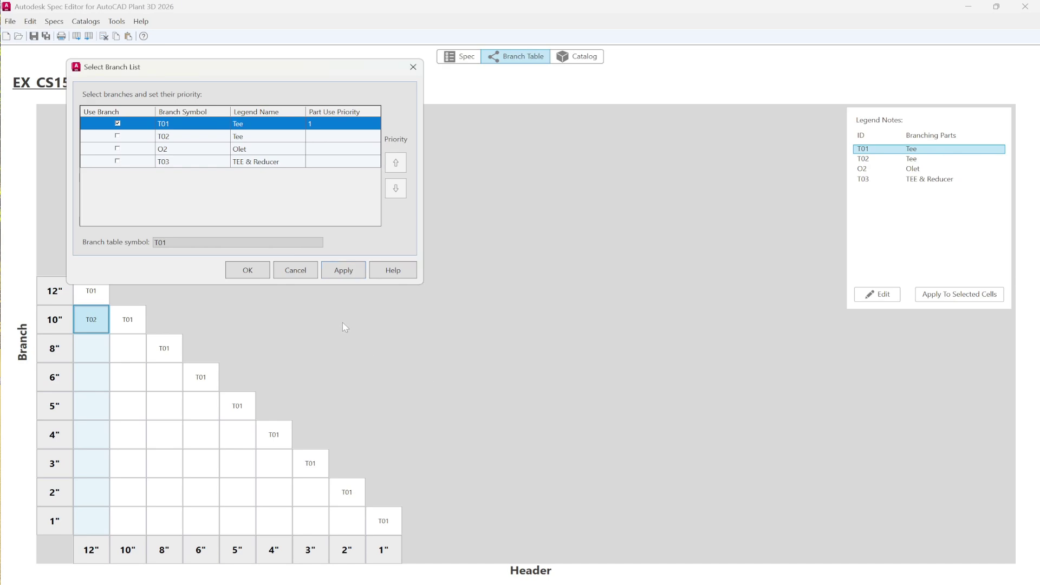
{"action": "left_click", "coordinate": [413, 66]}
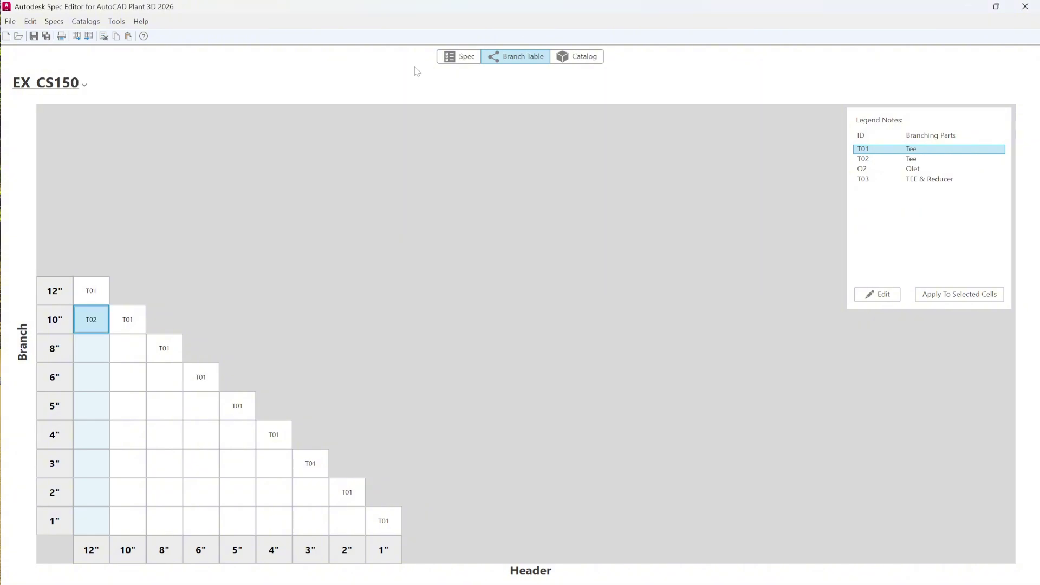
Assign branch T01 to the cell for a 10" header and 8" branch, choosing not to change the branch fitting
{"action": "left_click", "coordinate": [118, 355]}
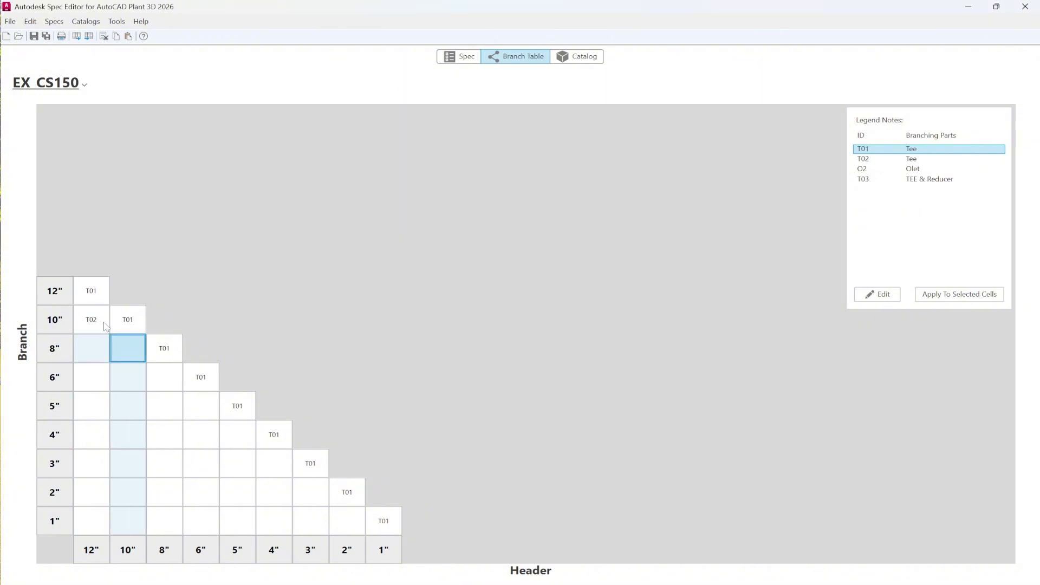
{"action": "double_click", "coordinate": [130, 355]}
{"action": "left_click", "coordinate": [117, 123]}
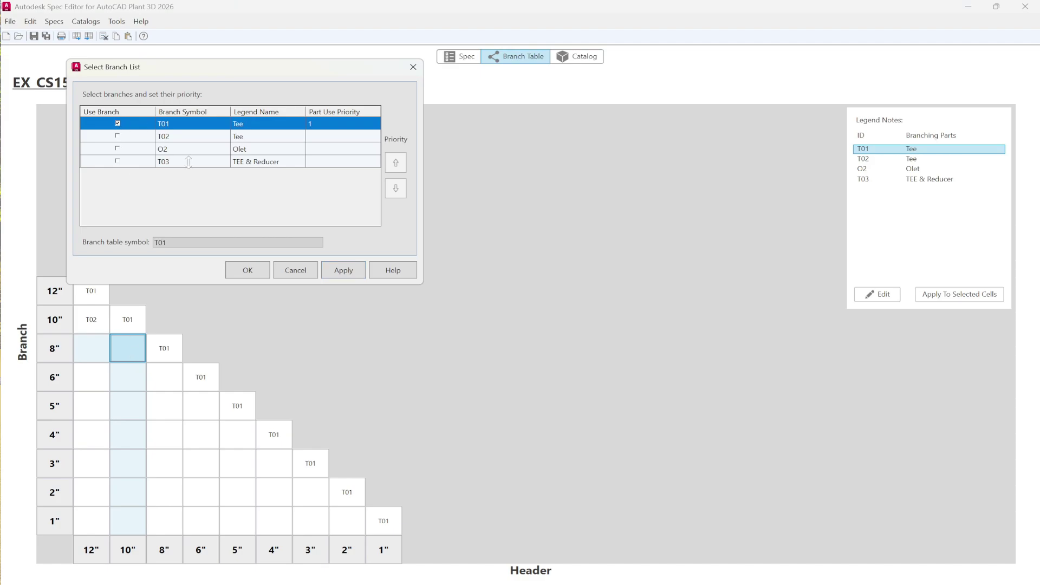
{"action": "left_click", "coordinate": [343, 274]}
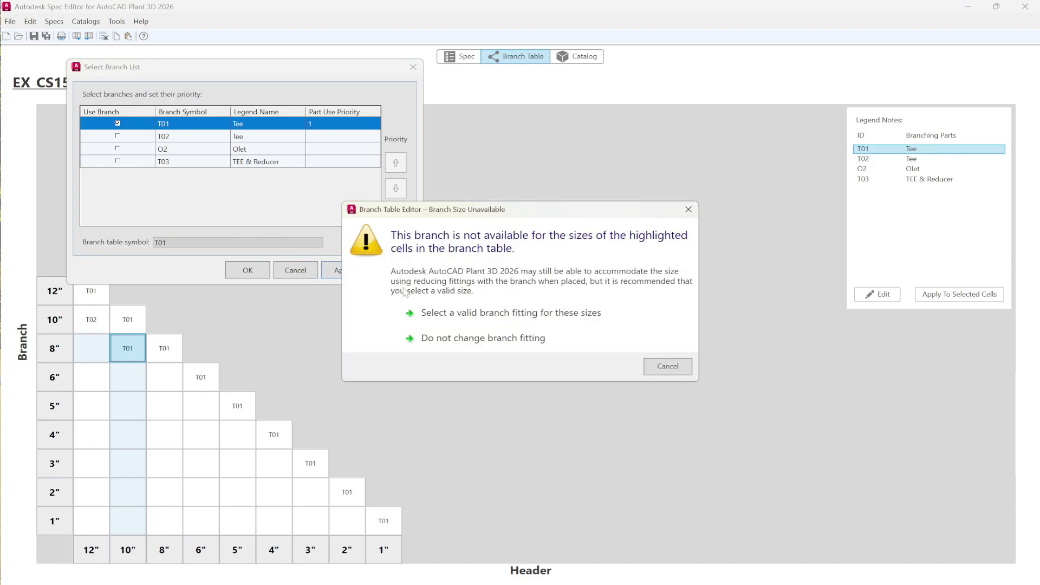
{"action": "left_click", "coordinate": [429, 339]}
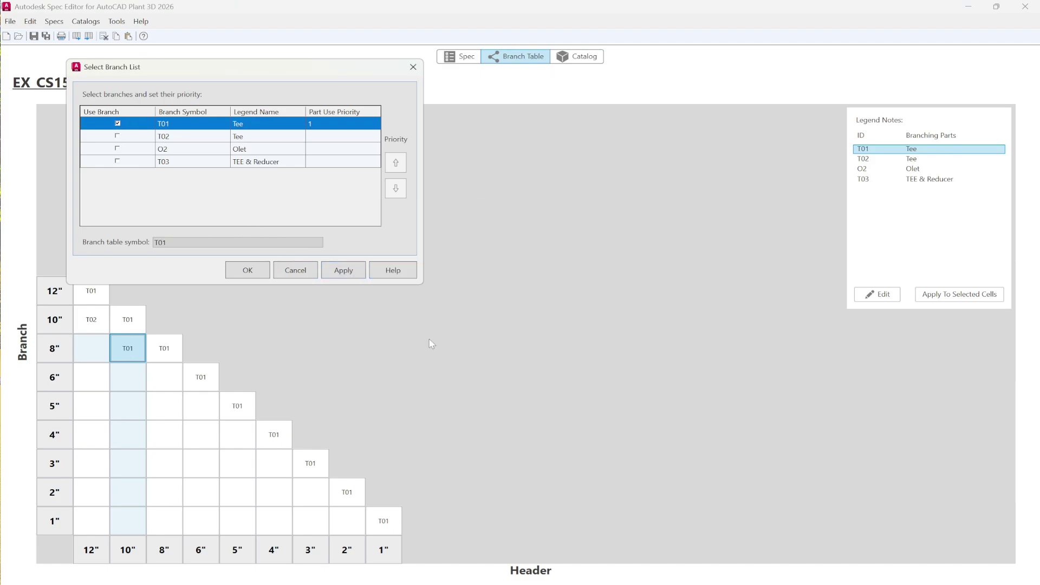
{"action": "left_click", "coordinate": [255, 274]}
{"action": "left_click", "coordinate": [433, 340]}
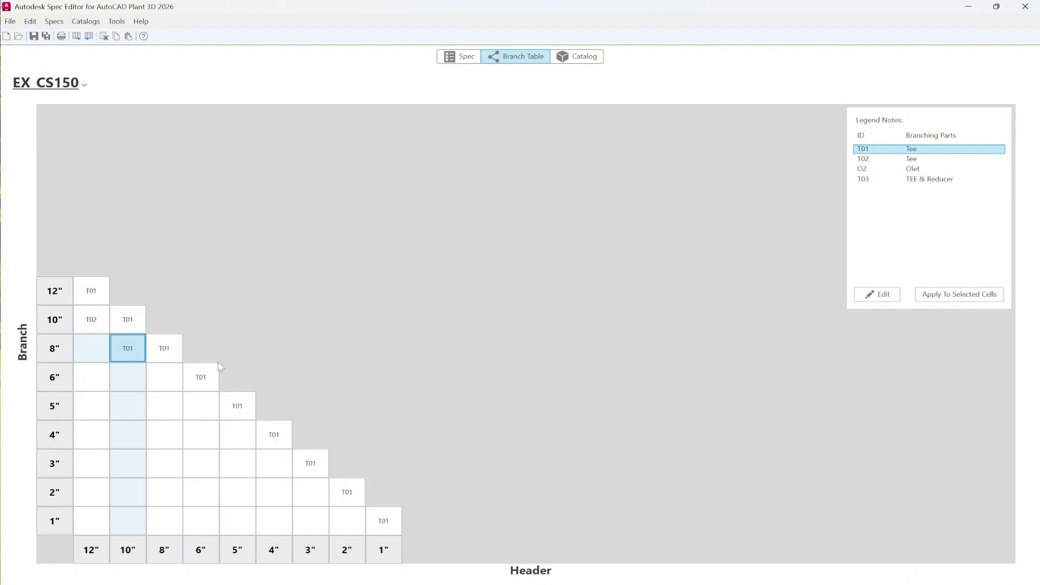
{"action": "left_click", "coordinate": [178, 375]}
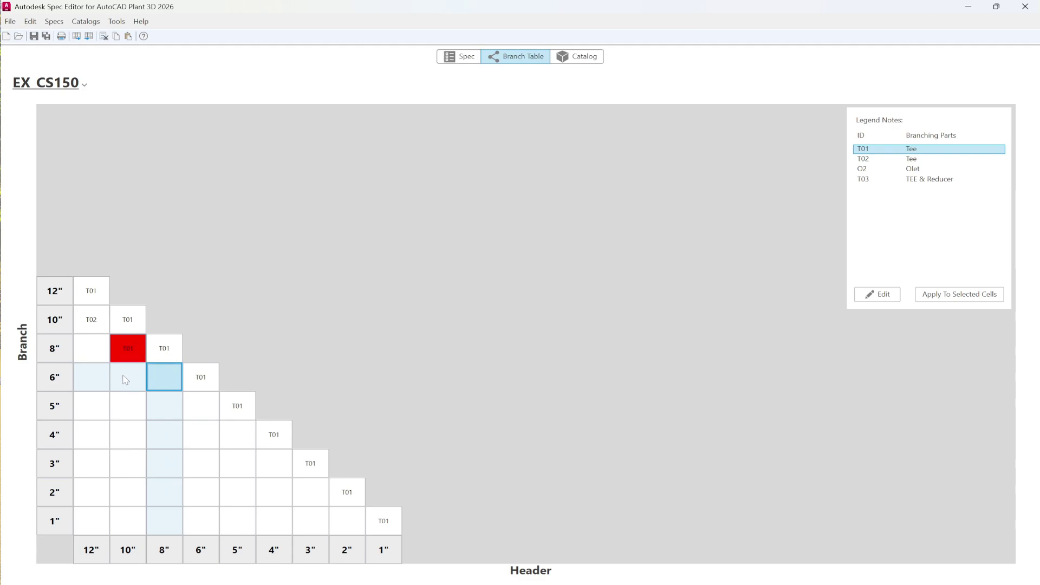
Use branch T02 instead of T01 in the cell for a 10" header and 8" branch
{"action": "left_click", "coordinate": [132, 355]}
{"action": "double_click", "coordinate": [132, 355]}
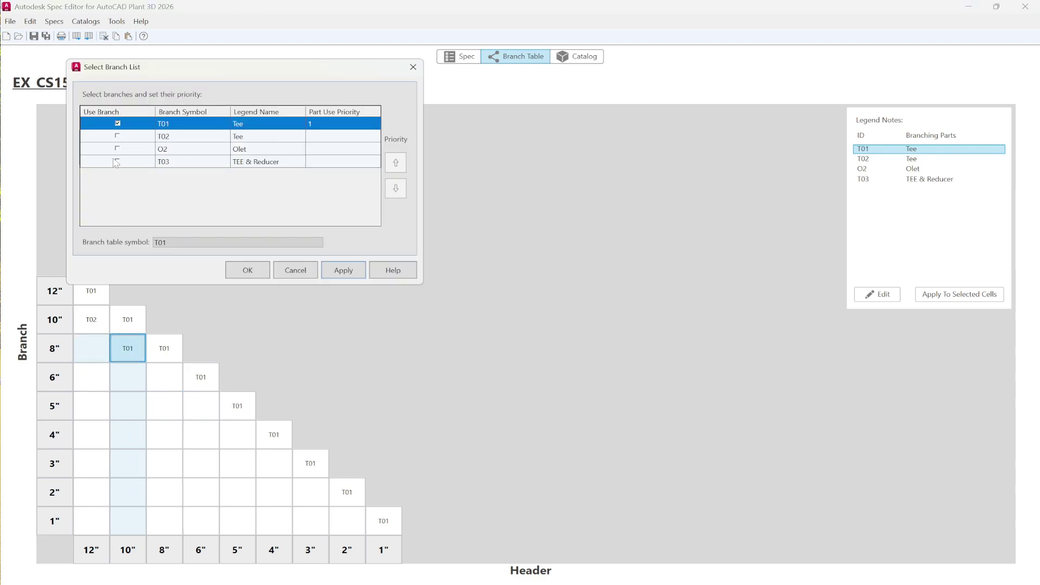
{"action": "left_click", "coordinate": [117, 136]}
{"action": "left_click", "coordinate": [118, 123]}
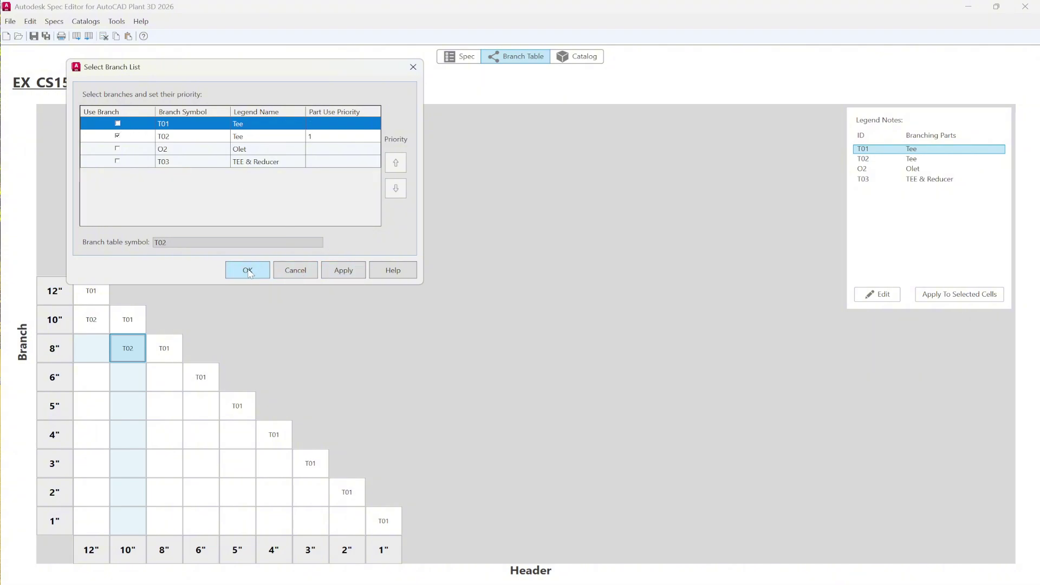
{"action": "left_click", "coordinate": [247, 270]}
Assign branch T02 to the remaining one-size-down diagonal cells, from 8" header with 6" branch to 2" header with 1" branch
{"action": "left_click", "coordinate": [181, 381]}
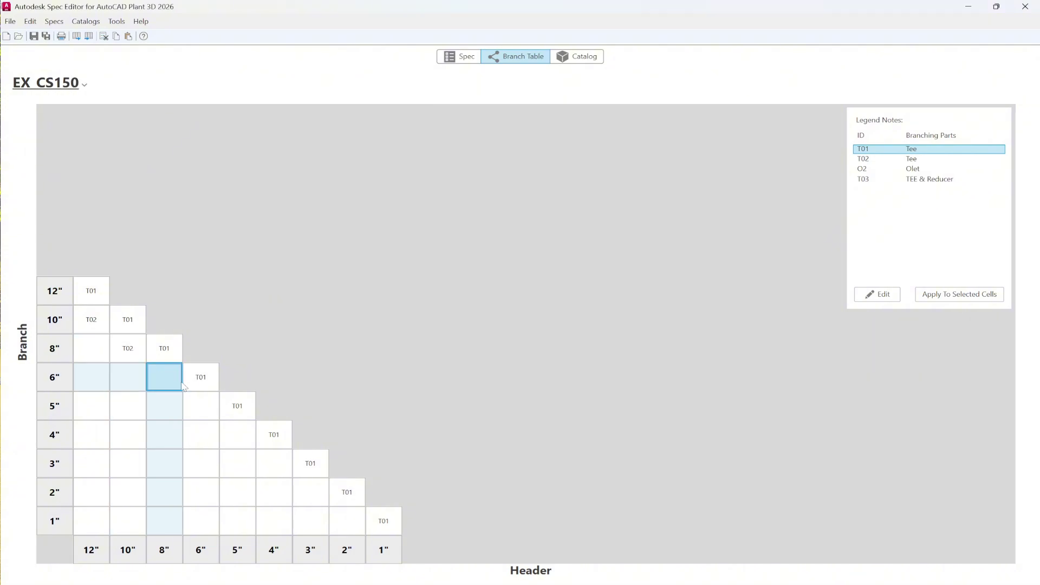
{"action": "left_click", "coordinate": [207, 415], "text": "ctrl"}
{"action": "left_click", "coordinate": [230, 433], "text": "ctrl"}
{"action": "left_click", "coordinate": [264, 460], "text": "ctrl"}
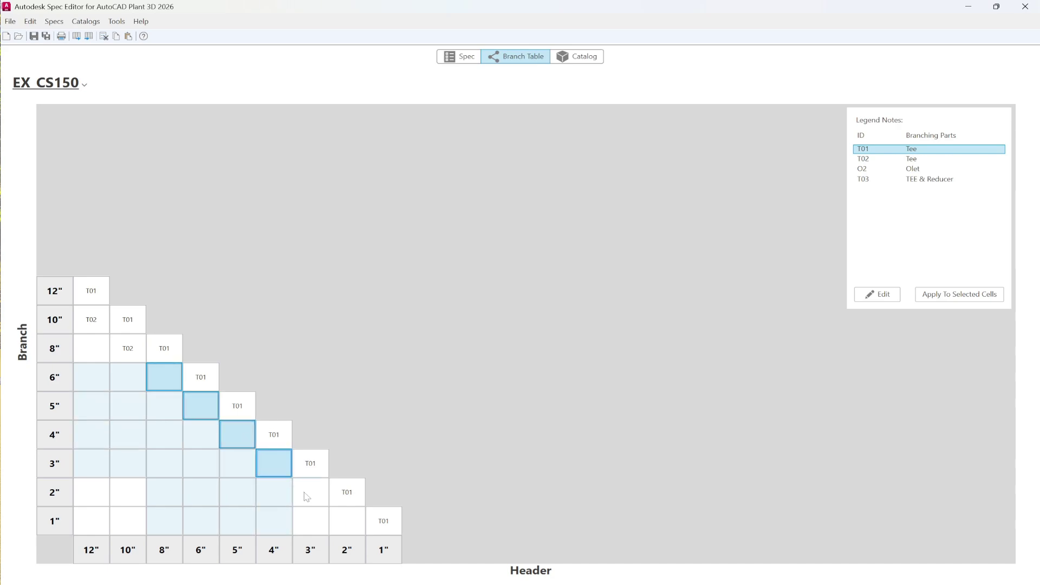
{"action": "left_click", "coordinate": [306, 495], "text": "ctrl"}
{"action": "left_click", "coordinate": [343, 526], "text": "ctrl"}
{"action": "right_click", "coordinate": [341, 521]}
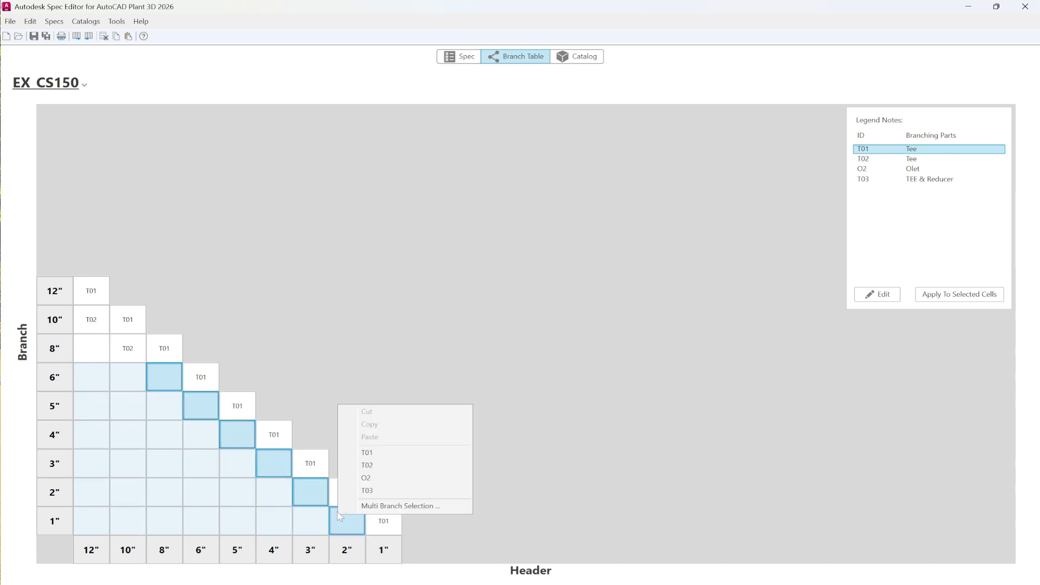
{"action": "left_click", "coordinate": [370, 465]}
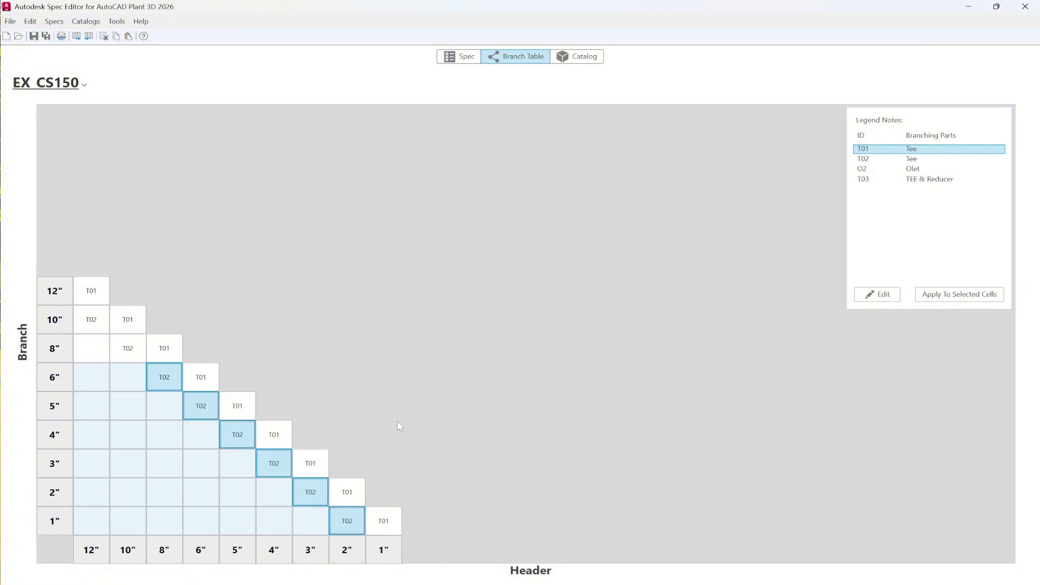